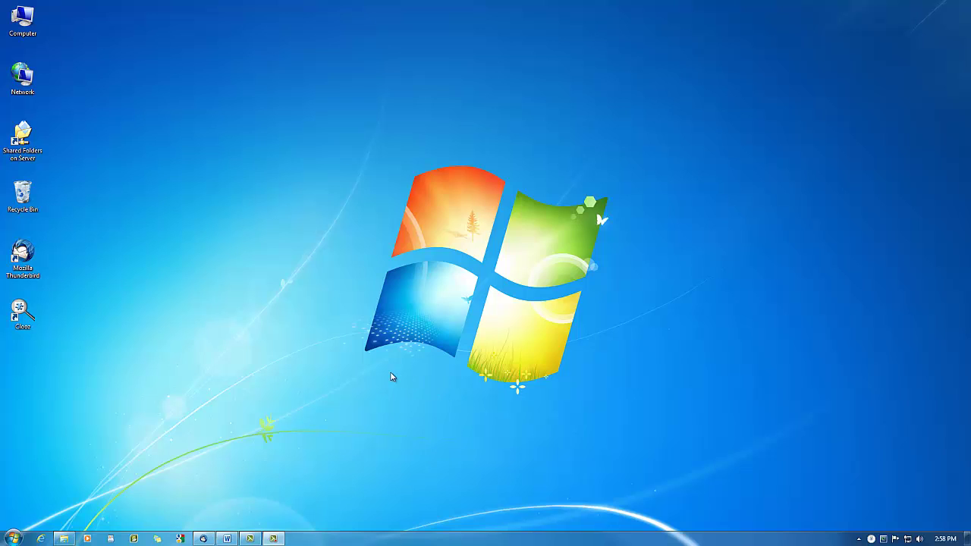
- Launch Clooz and accept the ready update to version 3.0.31.0
{"action": "double_click", "coordinate": [21, 317]}
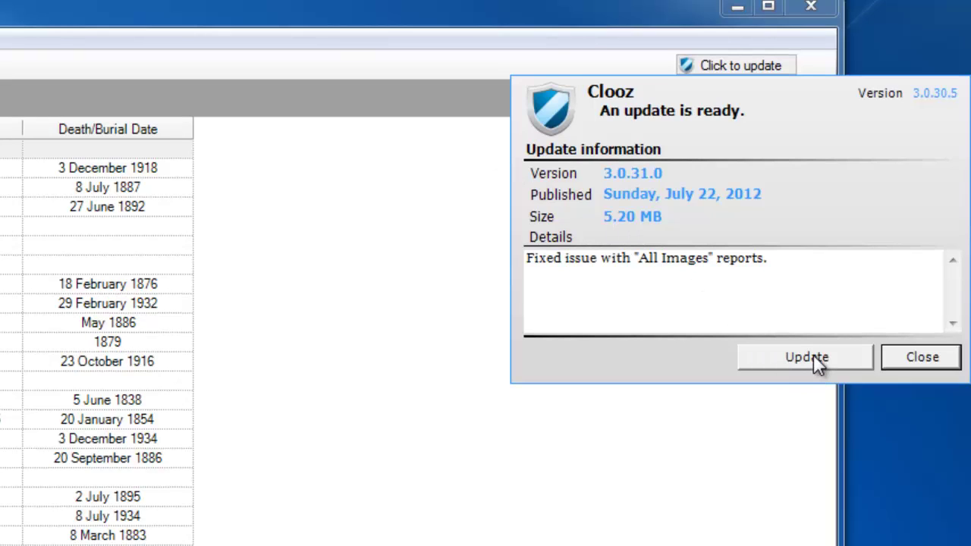
{"action": "left_click", "coordinate": [813, 354]}
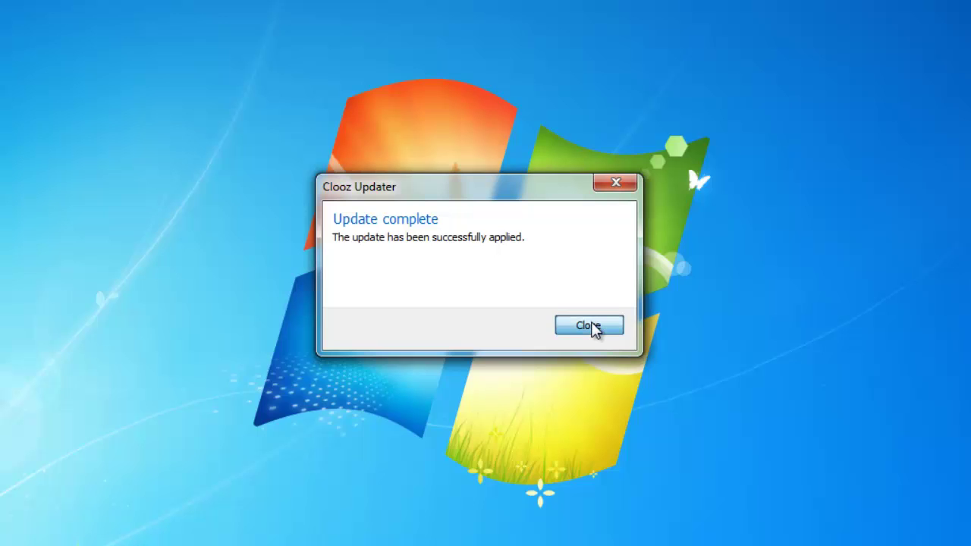
- Dismiss the 'Update complete' notice so Clooz restarts with the sample database
{"action": "left_click", "coordinate": [593, 325]}
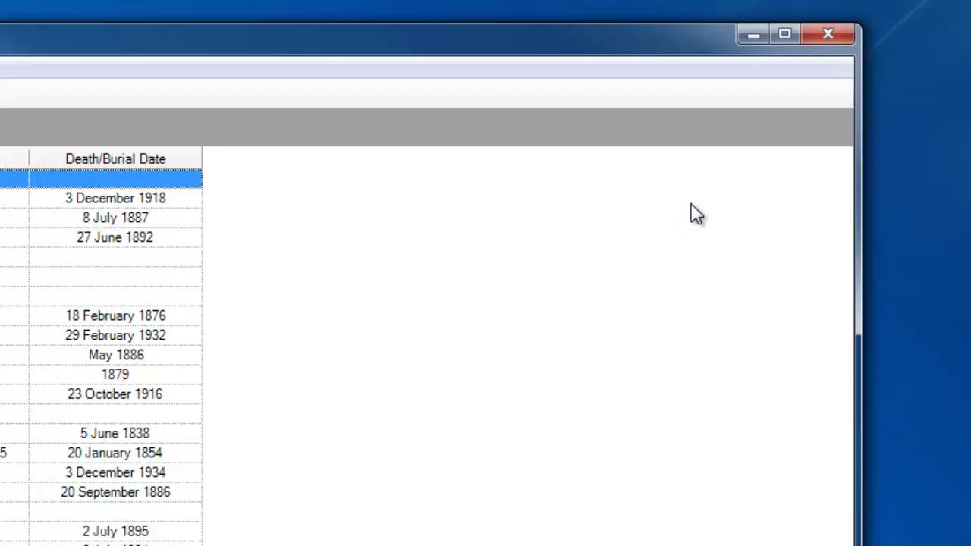
- Open Options from the Edit menu
{"action": "left_click", "coordinate": [148, 44]}
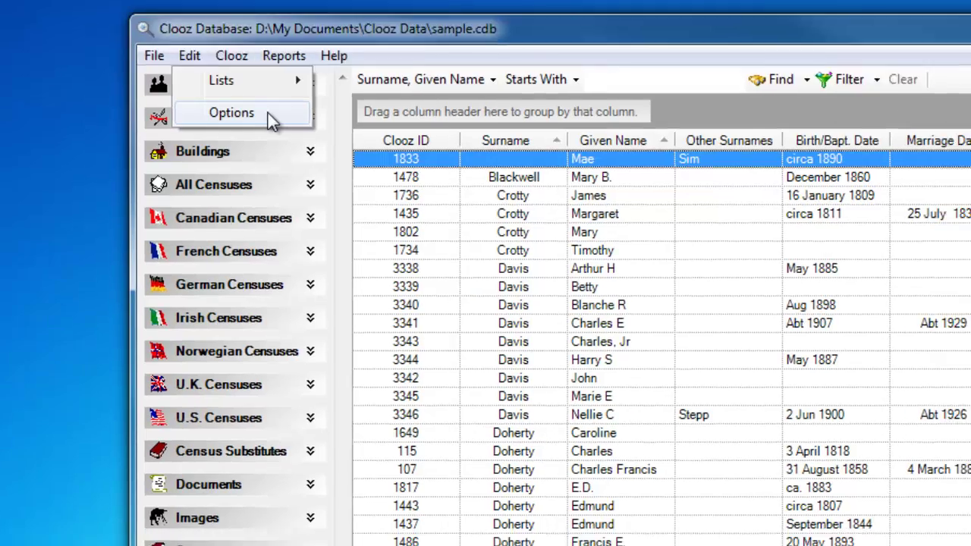
{"action": "left_click", "coordinate": [291, 125]}
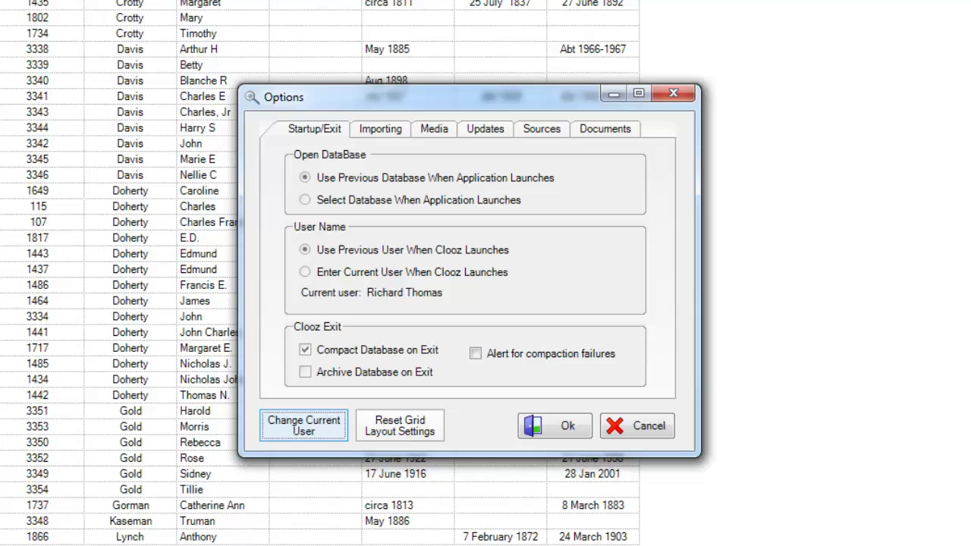
- Review the Updates tab's check-at-each-startup setting and cancel Options unchanged
{"action": "left_click", "coordinate": [489, 135]}
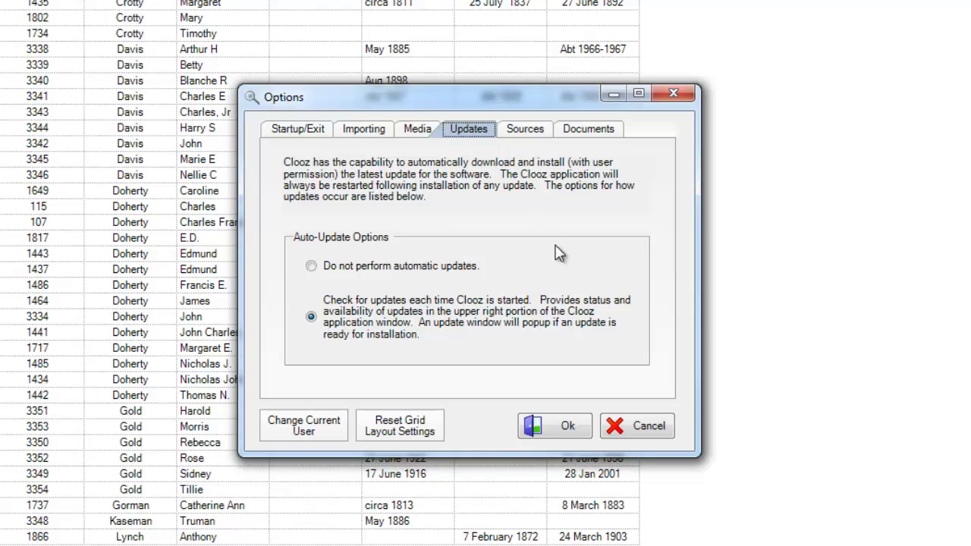
{"action": "left_click", "coordinate": [619, 427]}
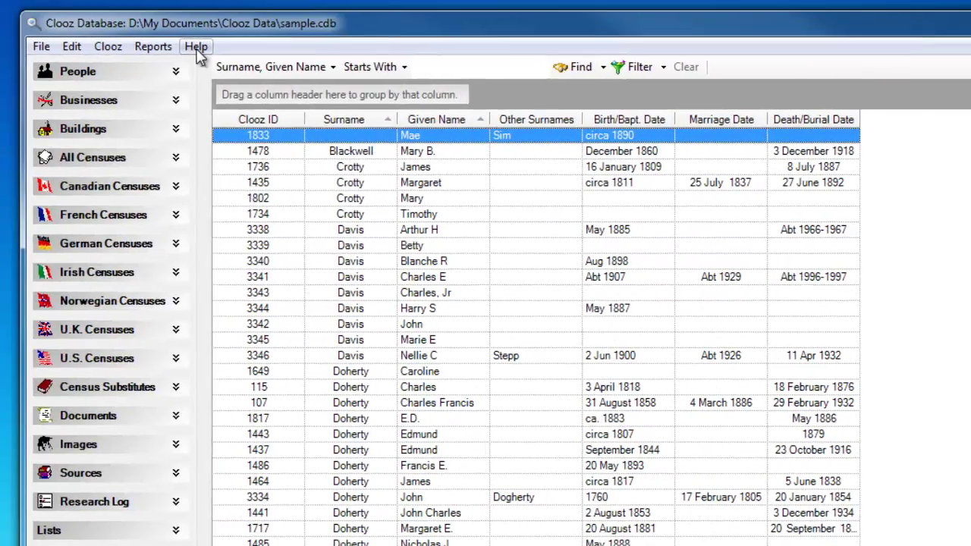
- Run Help > Check for Updates to confirm version 3.1.5.0 is current
{"action": "left_click", "coordinate": [197, 52]}
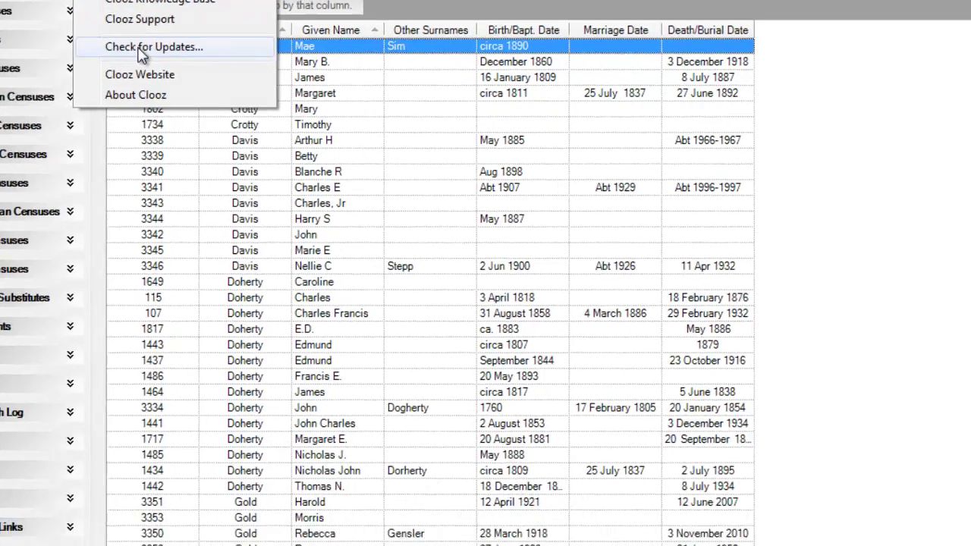
{"action": "left_click", "coordinate": [239, 135]}
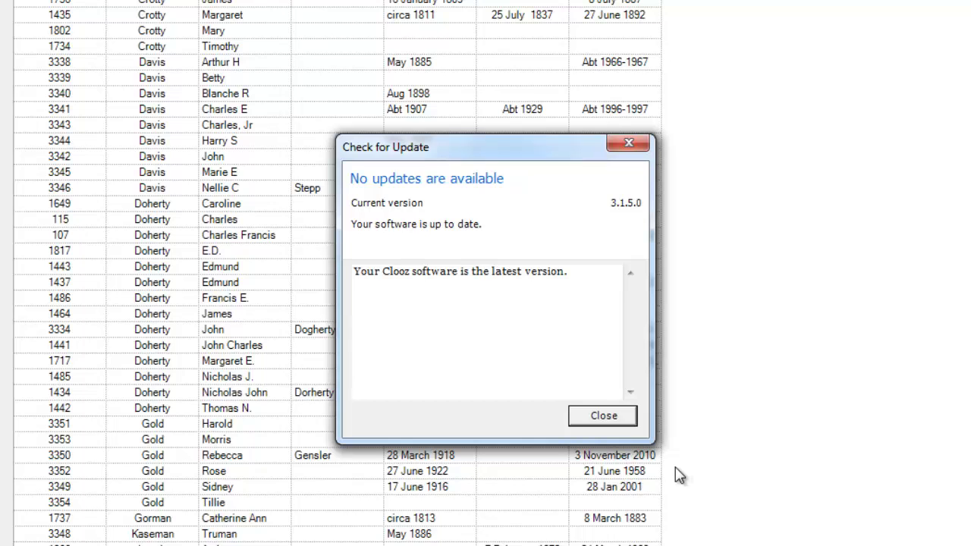
{"action": "left_click", "coordinate": [629, 421]}
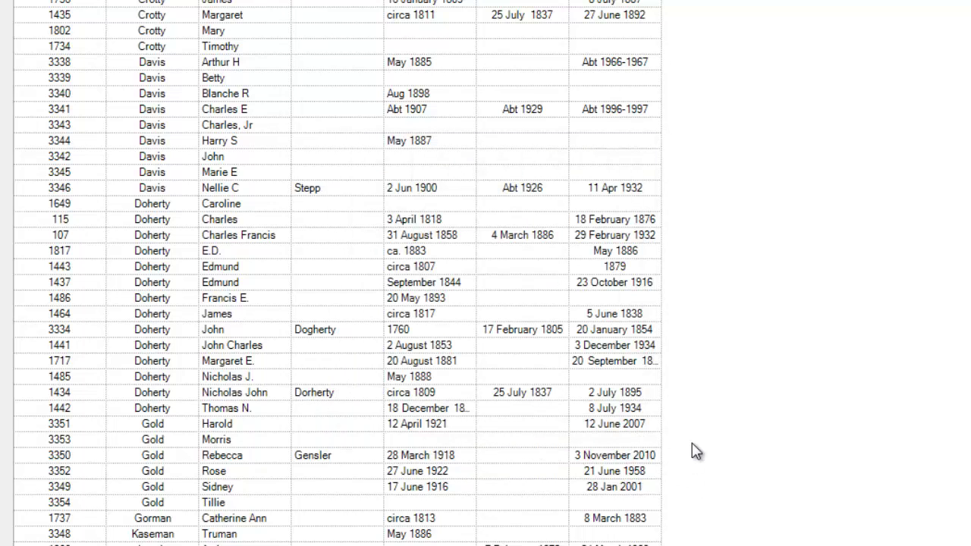